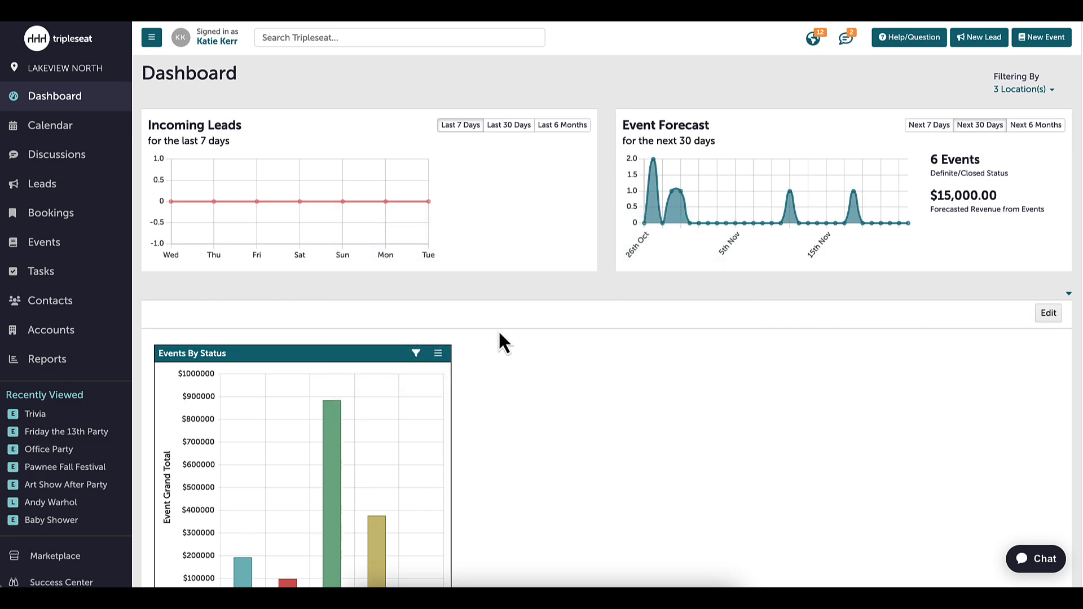
Open Advanced Reporting from the Reports page and look through the graphs on the custom dashboard
click(63, 369)
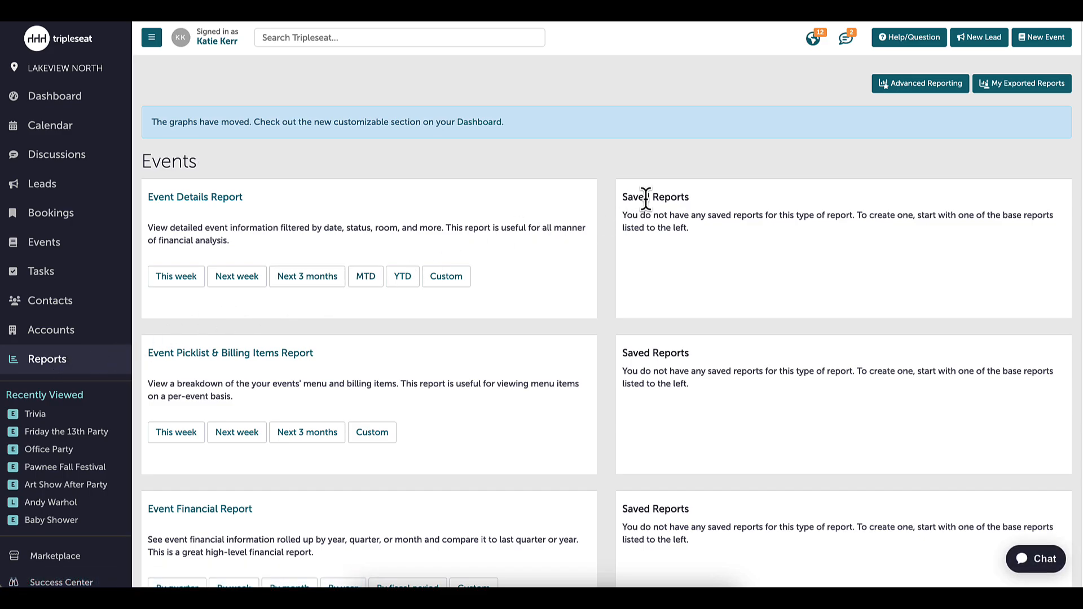
click(901, 89)
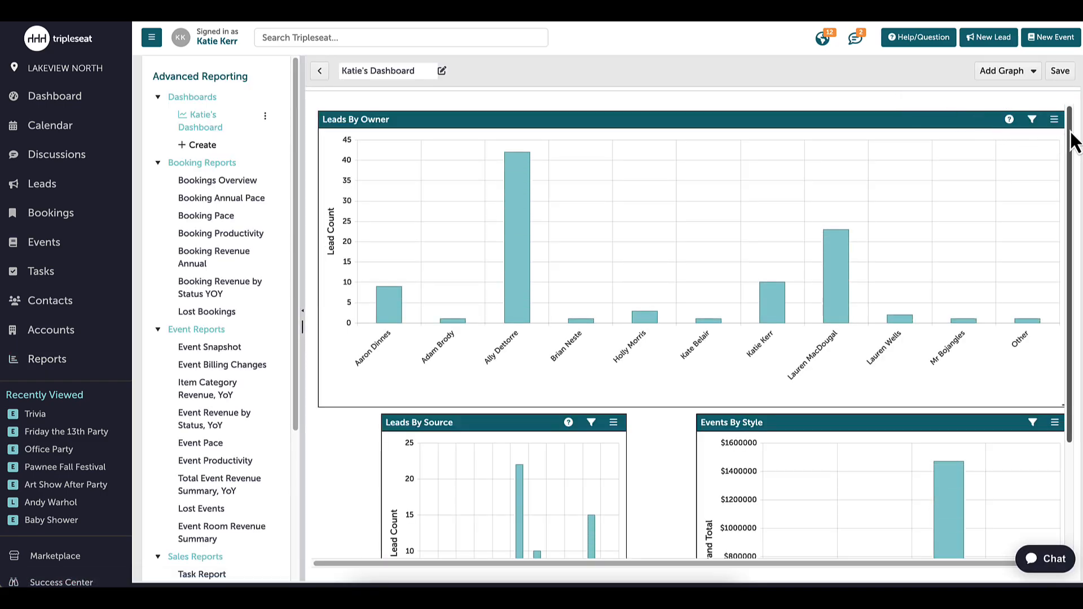
drag(1070, 134, 1075, 217)
drag(1081, 167, 1082, 138)
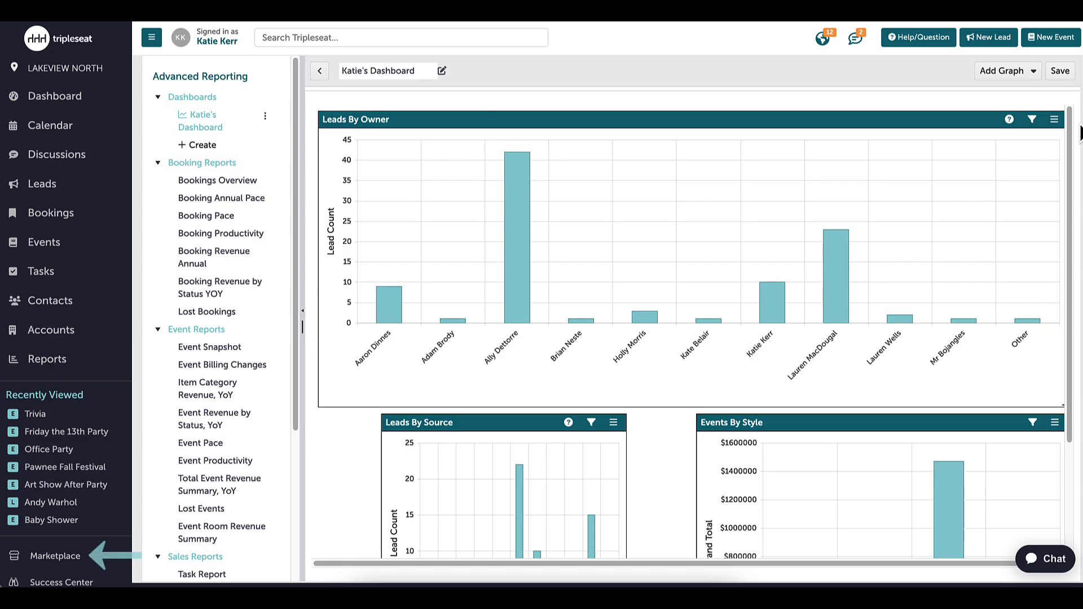
Return to the main Reports page and review the available account, contact and lead reports
click(79, 371)
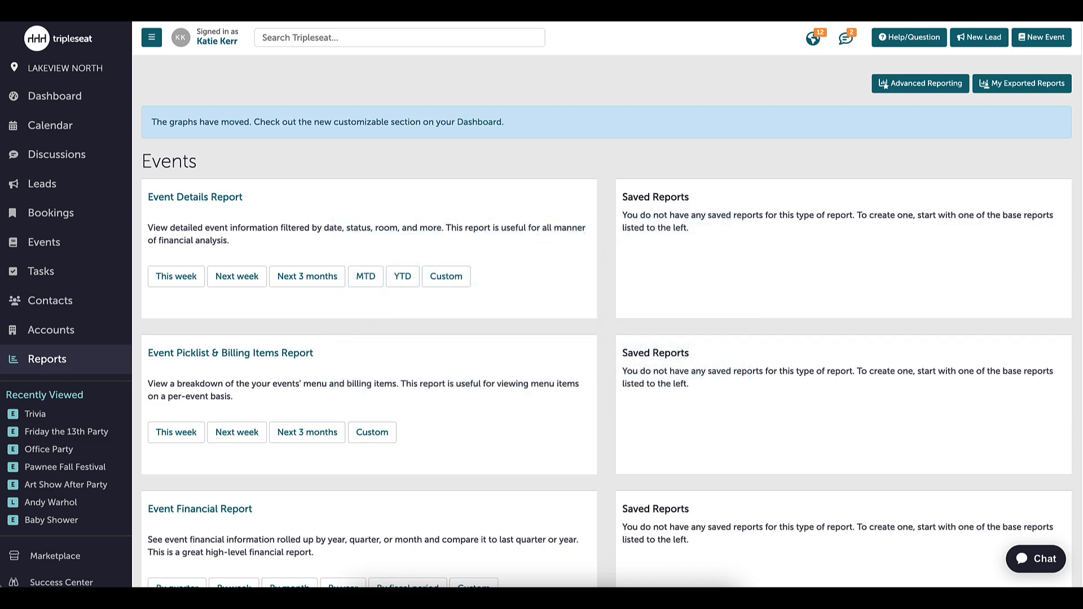
scroll(754, 301, down, 5)
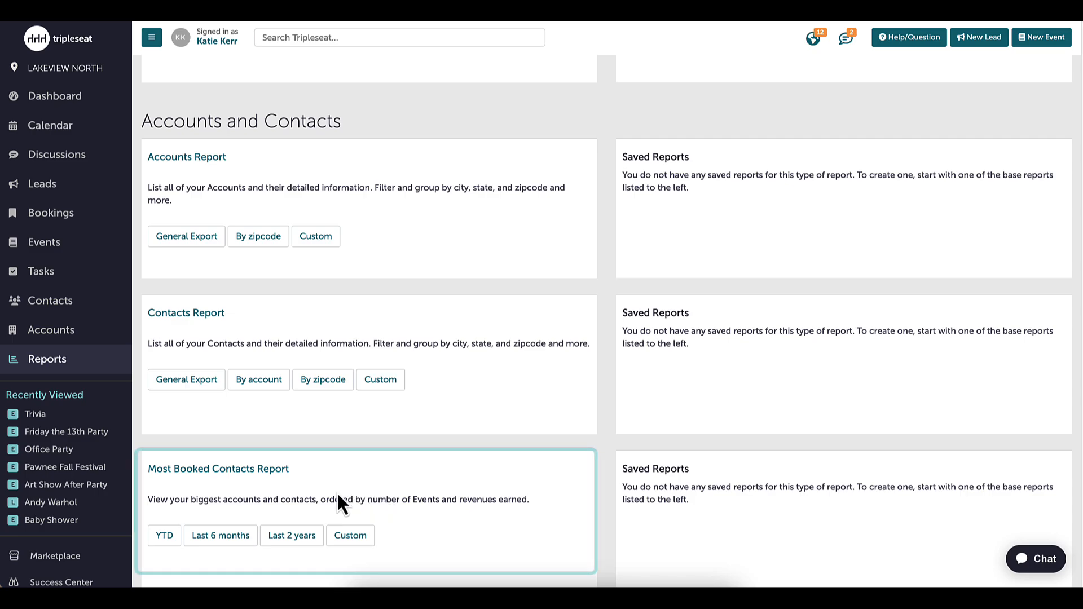
click(220, 542)
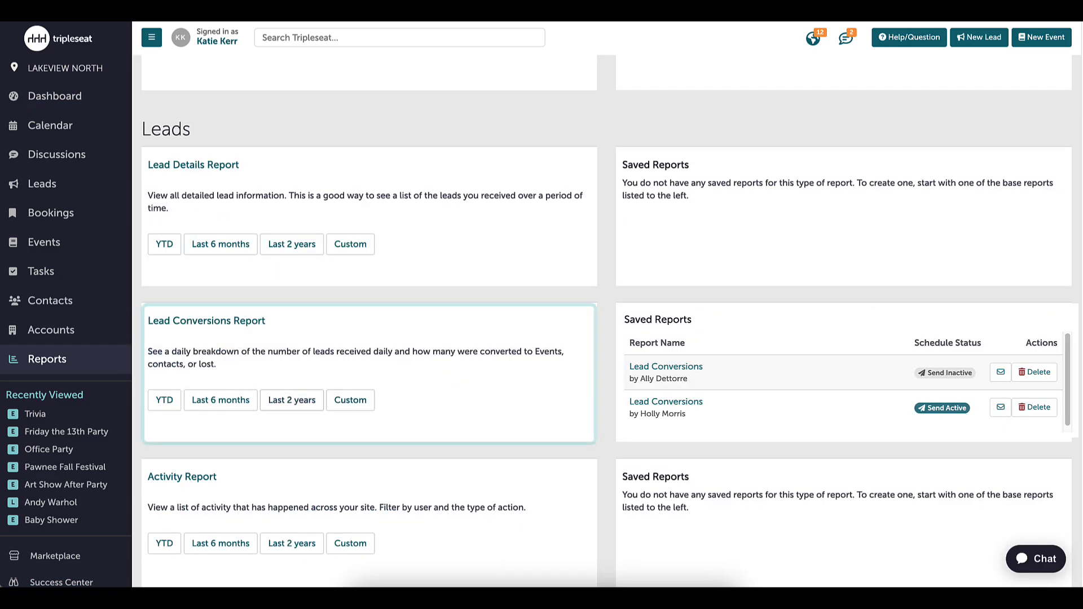
click(226, 413)
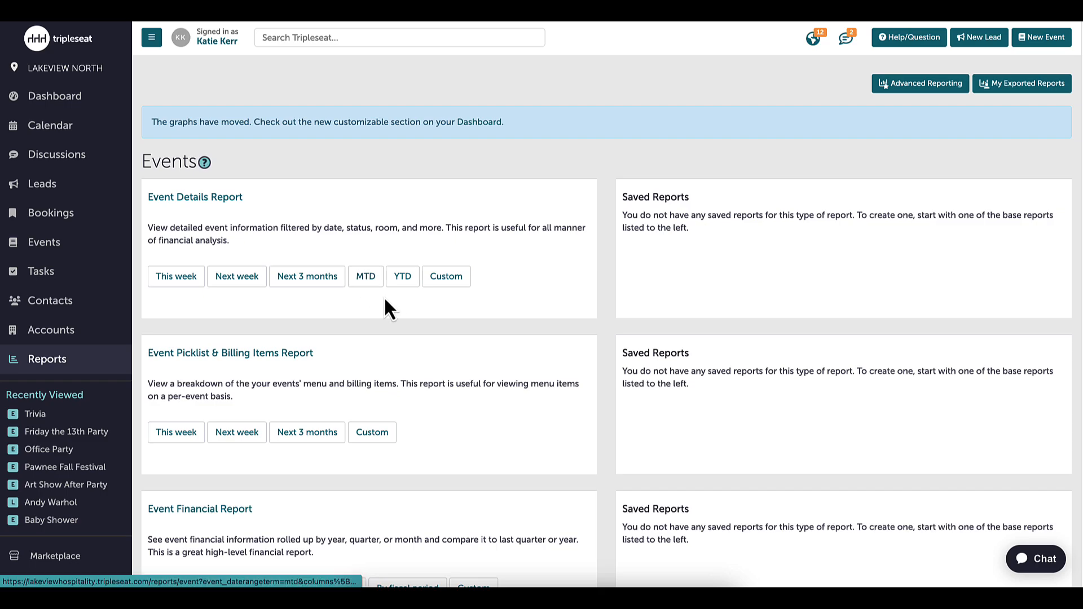
Open a custom Event Details Report and set its Date of Event range to 10/25/2023 - 1/1/2024
click(455, 282)
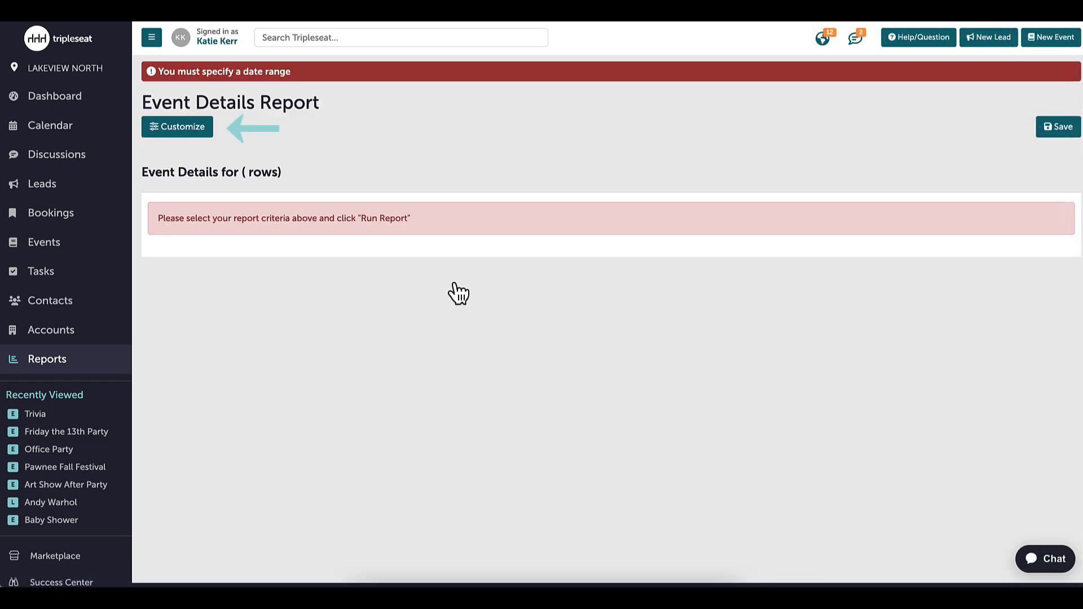
click(188, 134)
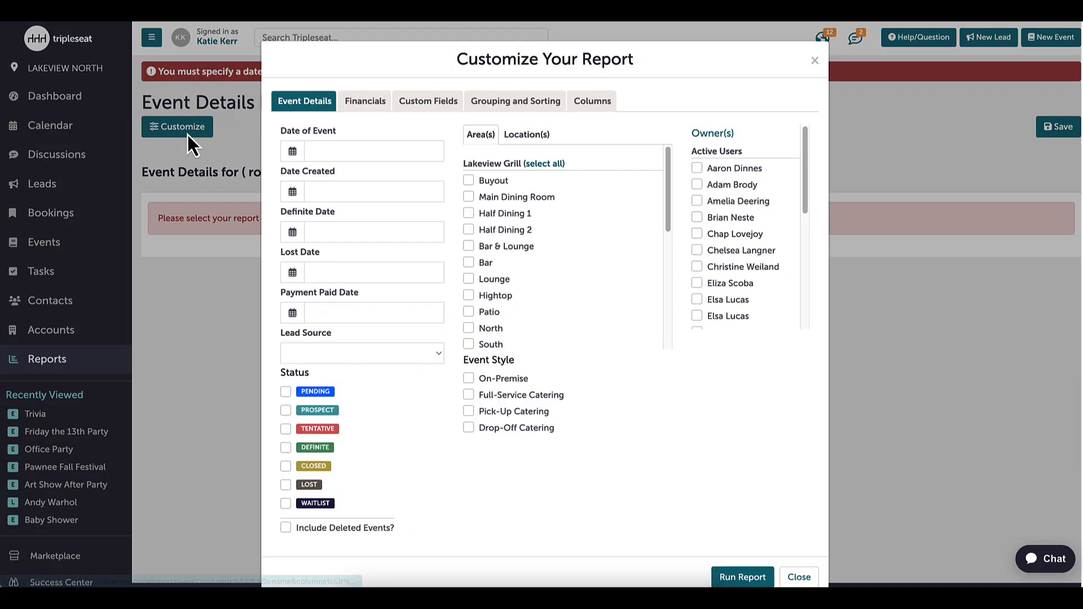
click(388, 151)
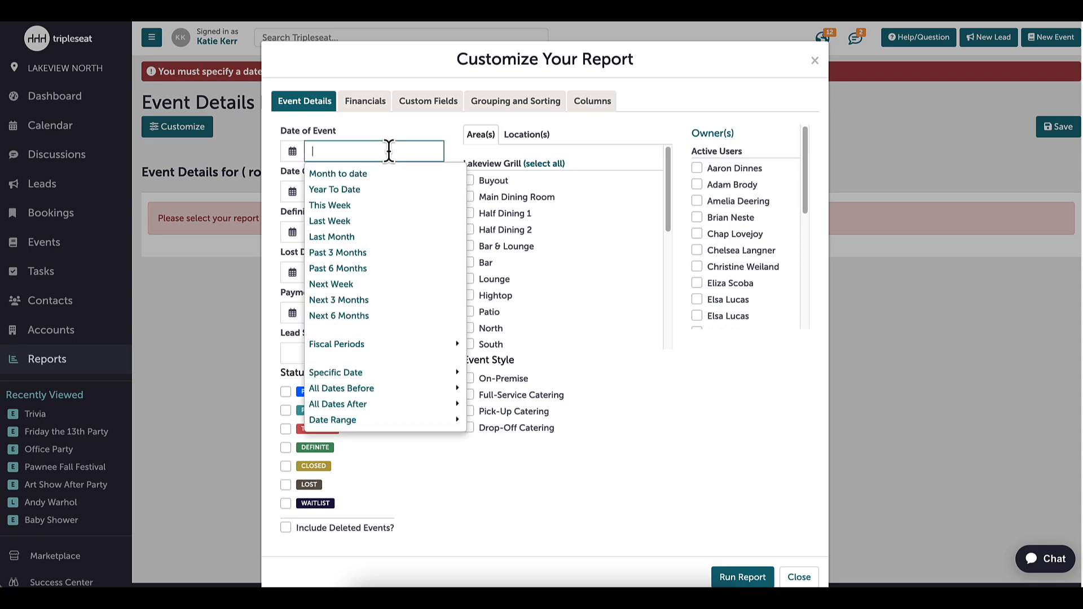
click(374, 303)
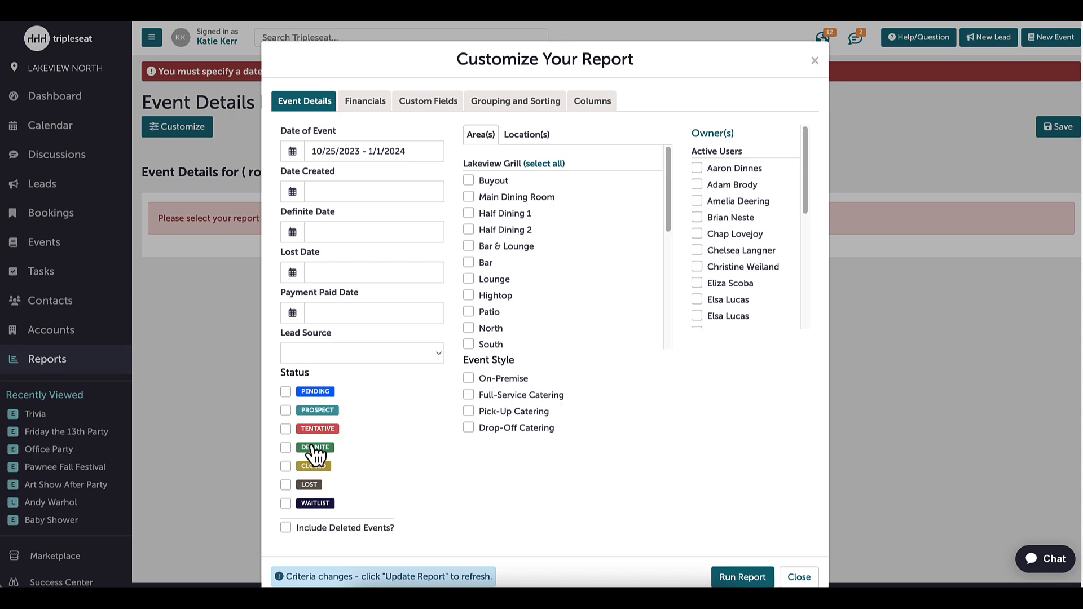
Filter the report to events with Definite status and look through the available areas
click(286, 448)
scroll(671, 205, down, 1)
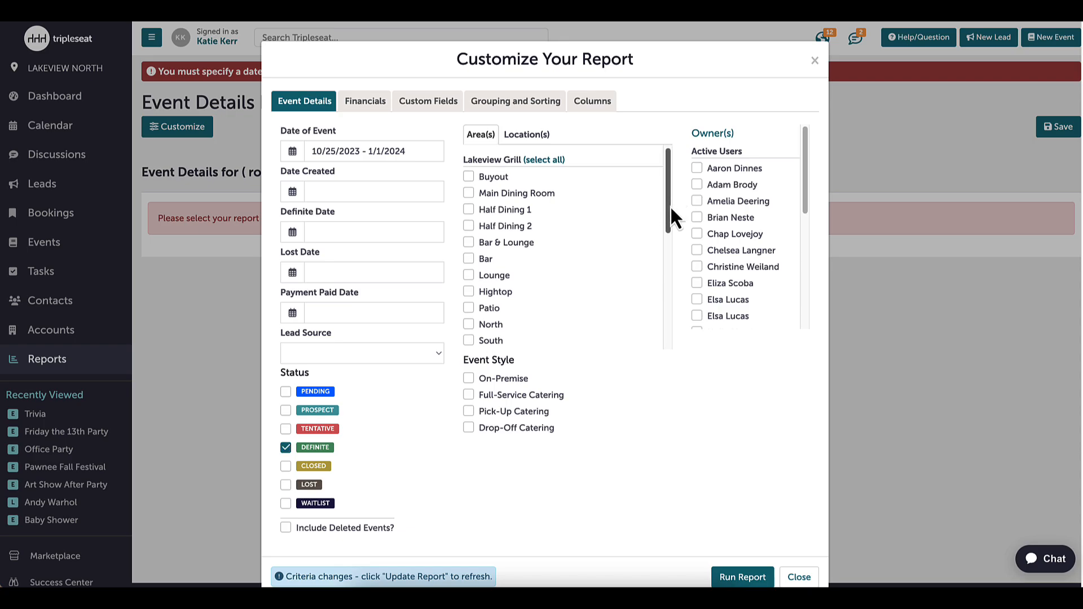
drag(669, 227, 668, 253)
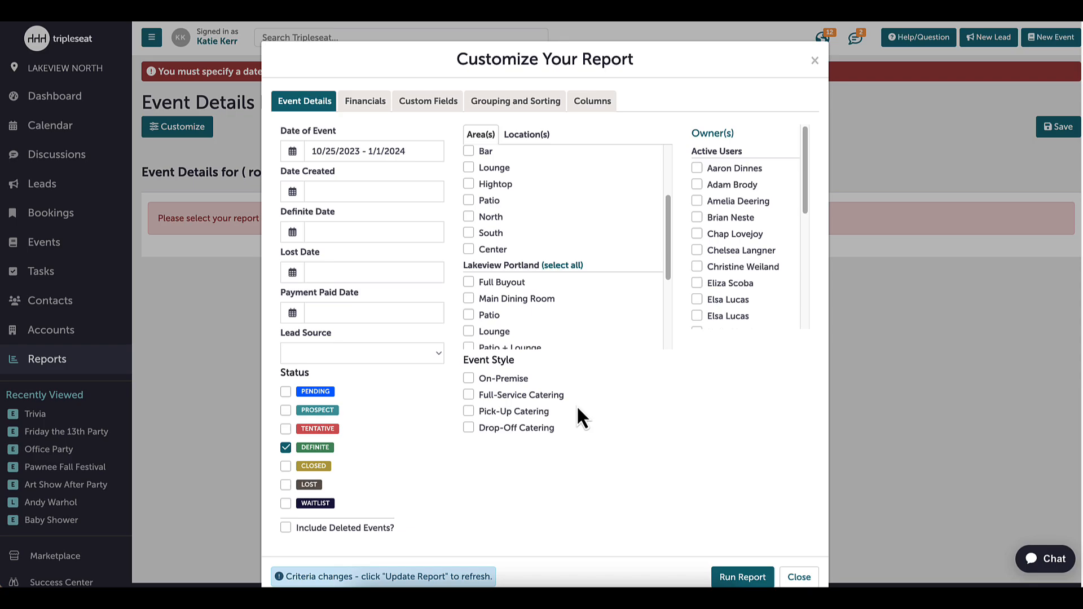
Remove all item category and billing category columns, plus Event Grand Total, Event Actual + Unmet Minimum, Amount Due, Rental Fee and Price Per Person
click(601, 113)
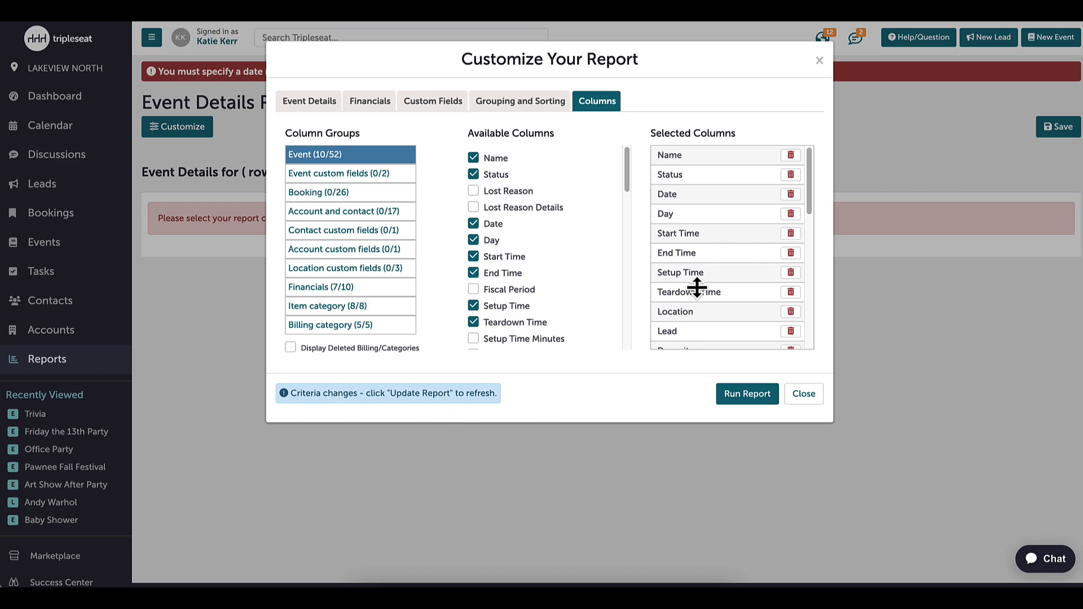
drag(814, 202, 819, 357)
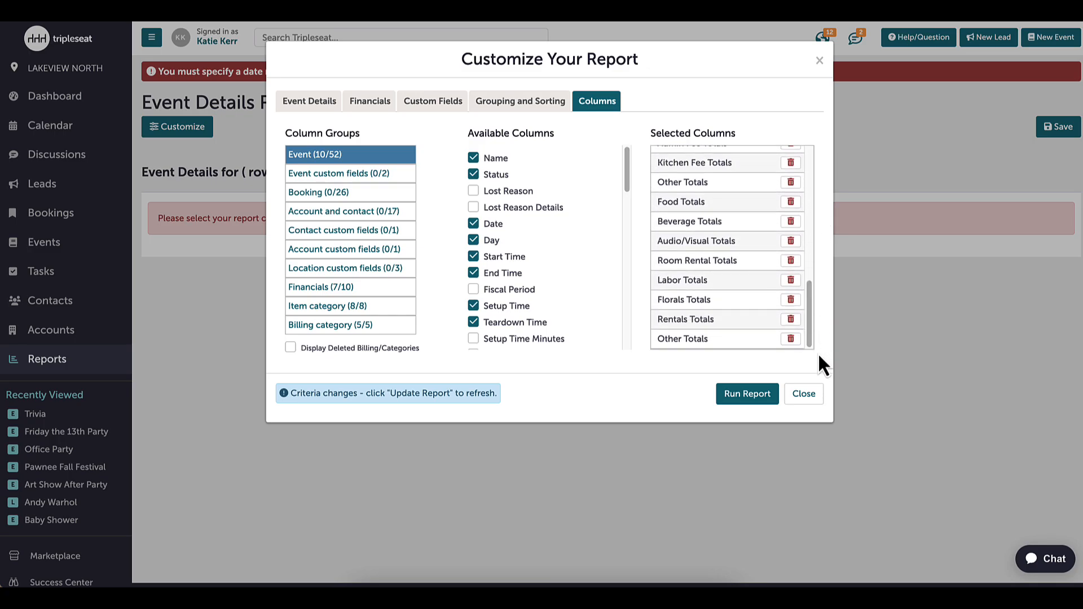
click(791, 339)
click(791, 338)
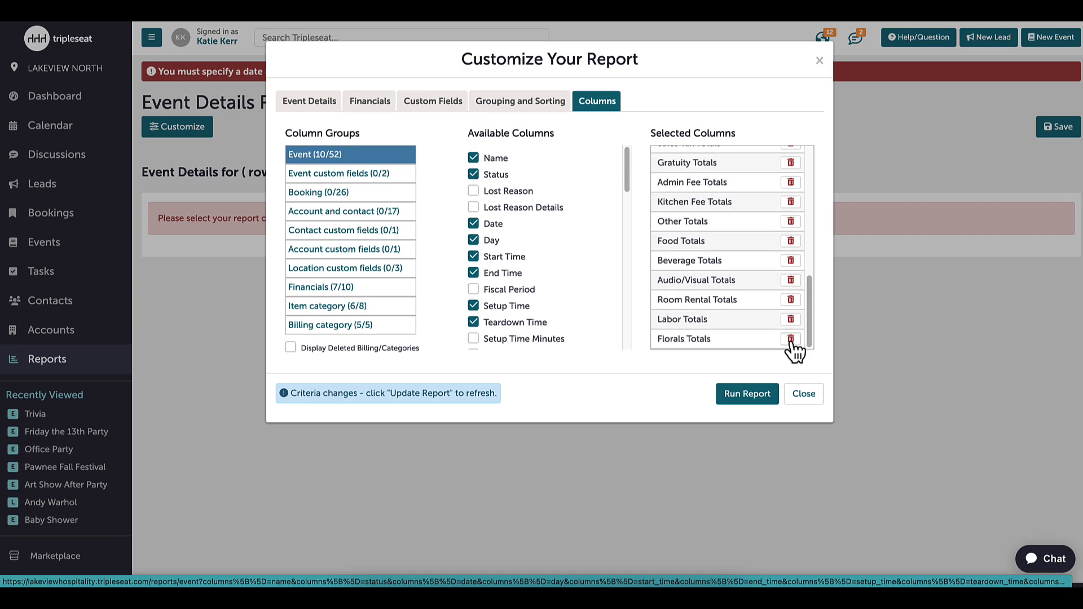
click(791, 339)
click(791, 339)
click(790, 338)
click(790, 339)
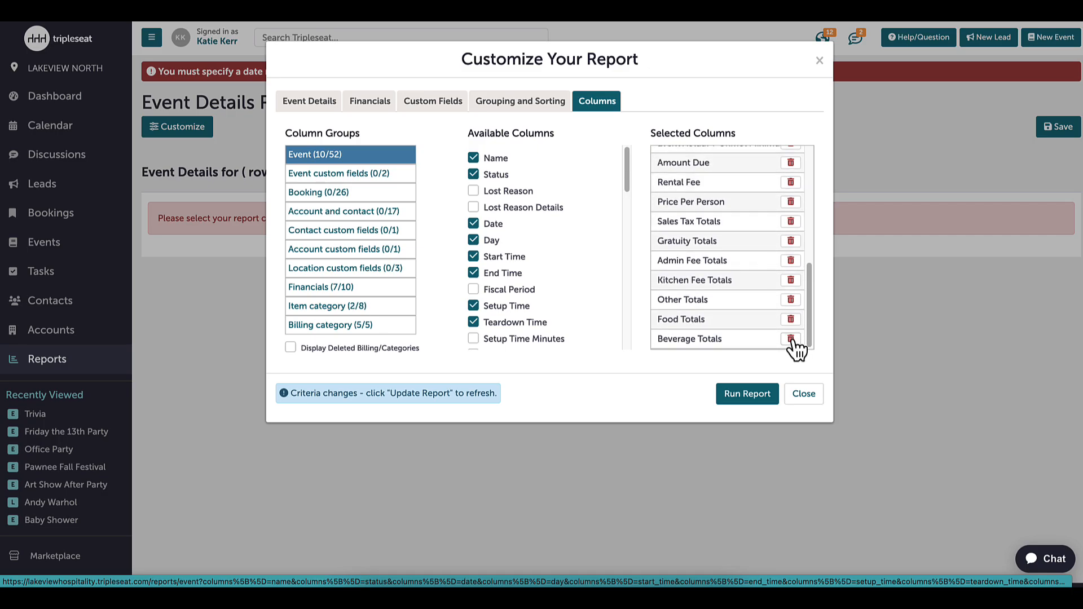
click(791, 338)
click(790, 338)
click(790, 339)
click(791, 338)
click(790, 339)
click(791, 338)
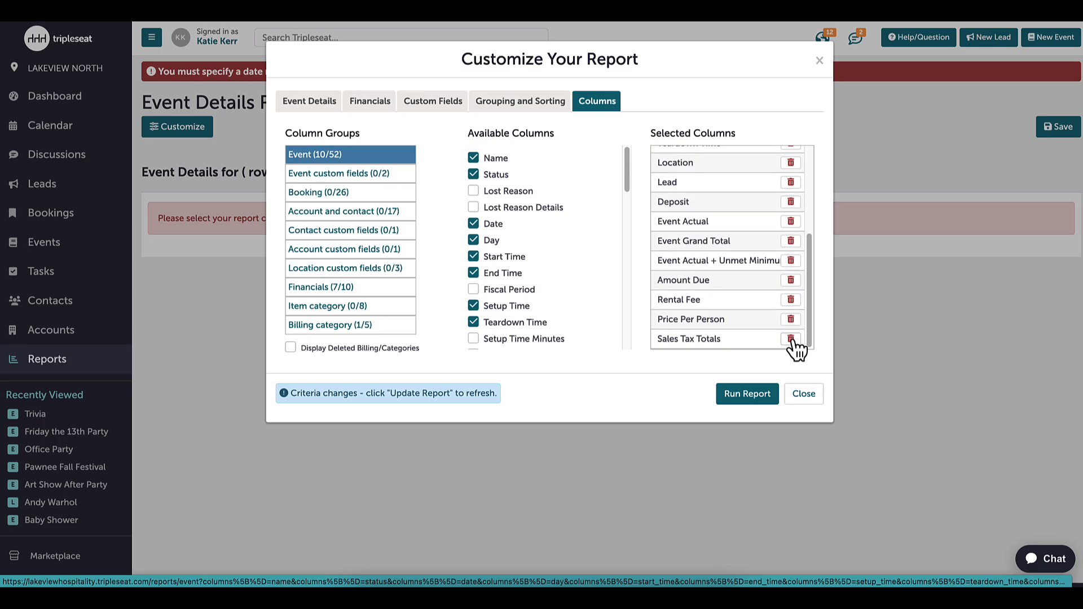
click(791, 339)
click(791, 338)
click(790, 338)
click(790, 339)
click(791, 338)
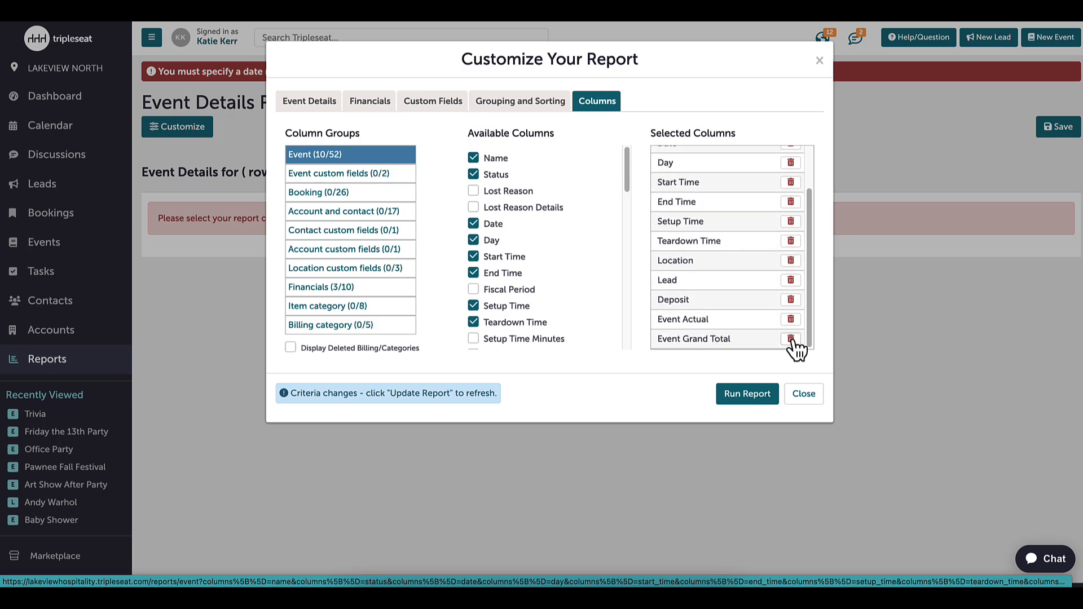
click(790, 339)
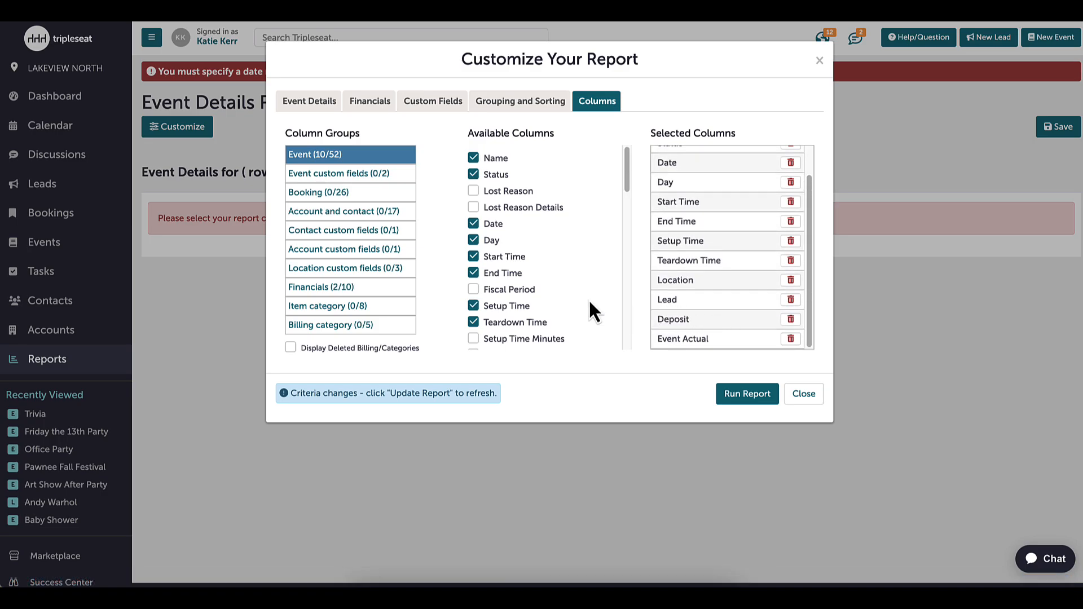
Add the Rooms, Guests, Type, Owner and Managers event columns to the report
drag(625, 184, 626, 252)
scroll(626, 259, down, 2)
click(506, 199)
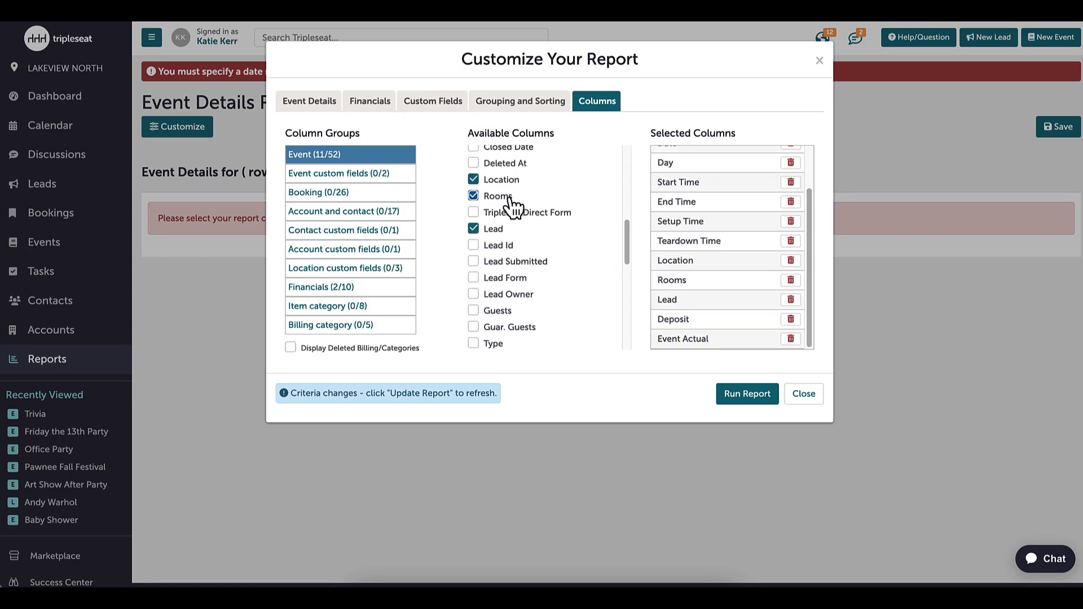
scroll(626, 243, down, 1)
scroll(625, 239, down, 2)
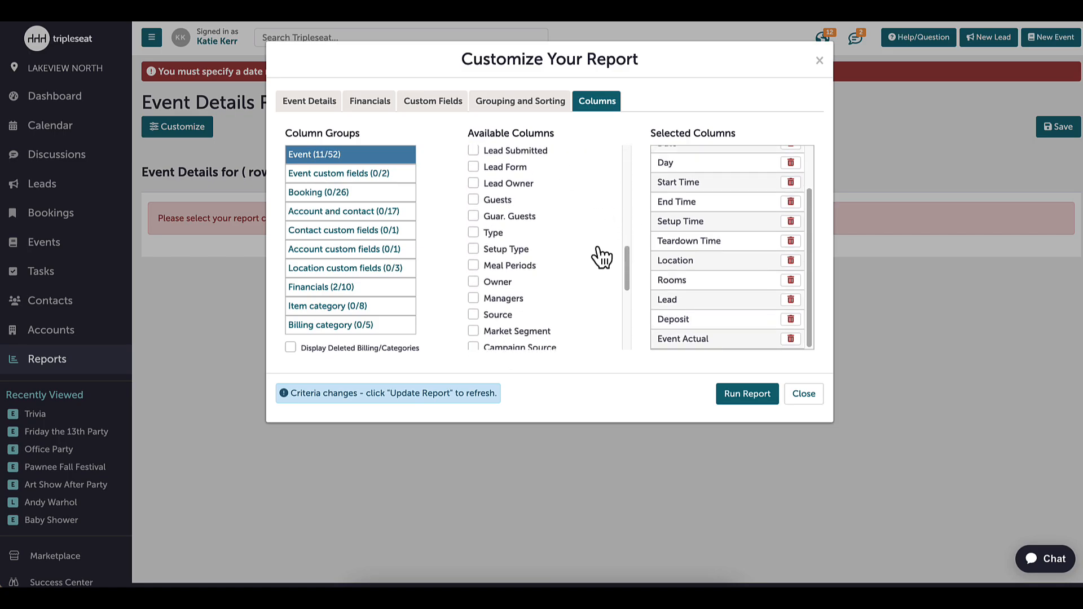
click(496, 200)
scroll(628, 271, down, 1)
click(495, 206)
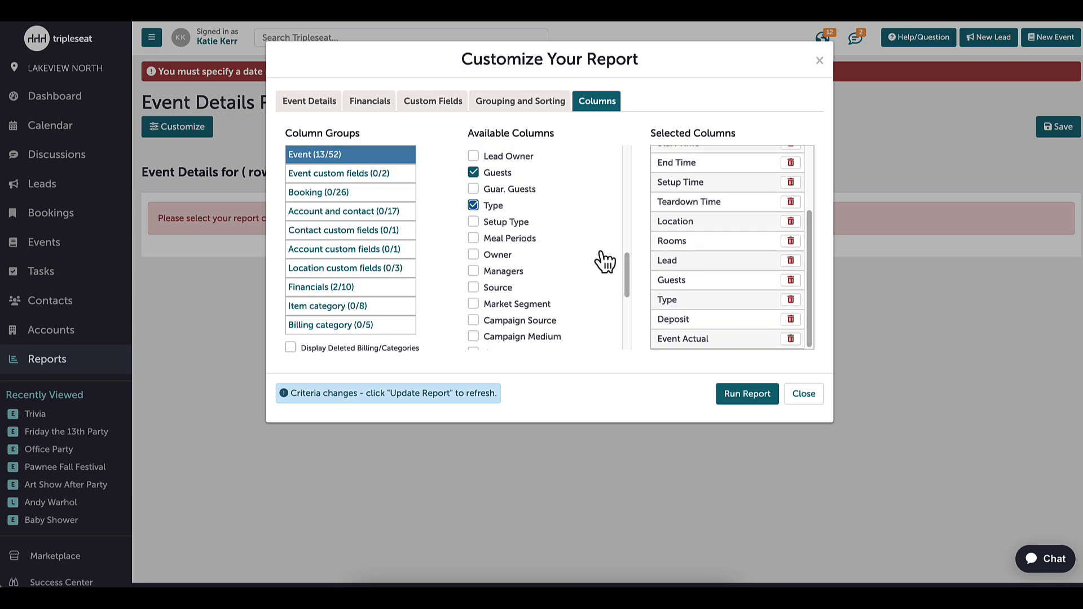
click(489, 257)
click(489, 273)
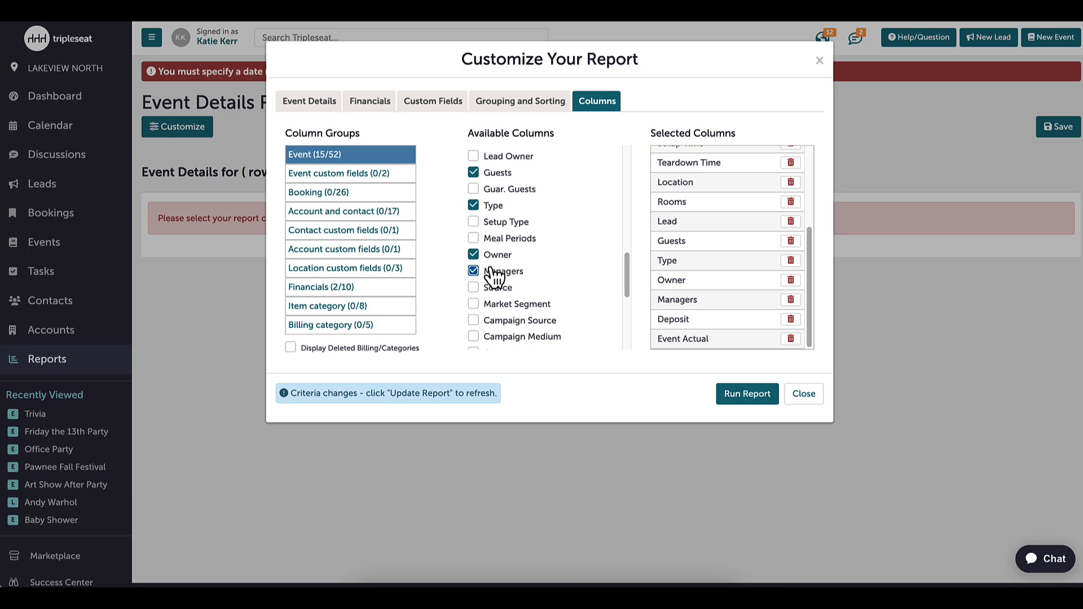
Browse the Account and contact, Financials and Item category columns, and move Guests directly below Name in the selected columns
click(344, 214)
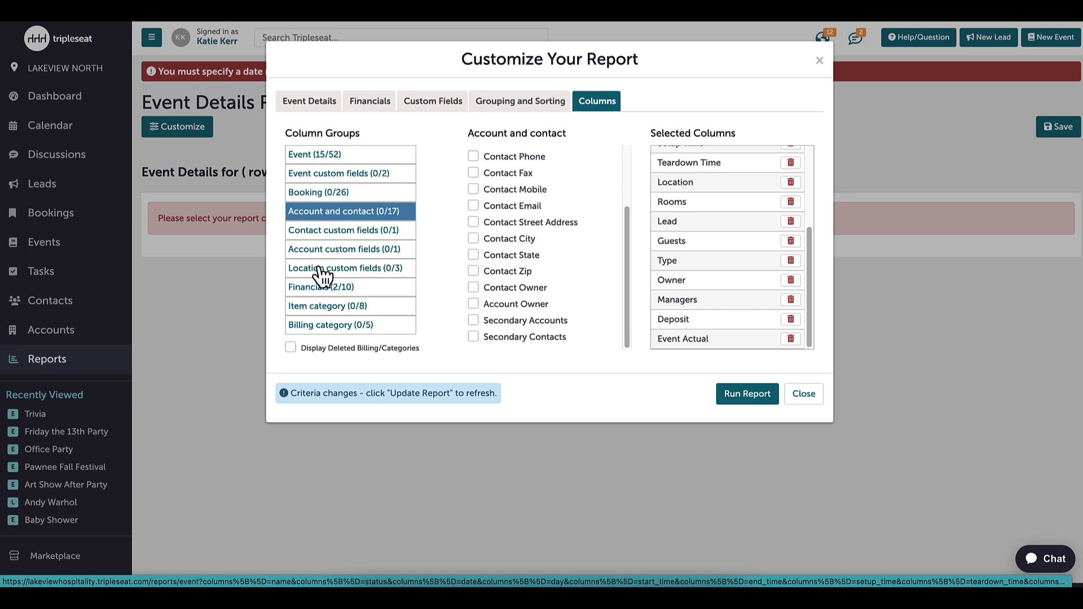
click(321, 289)
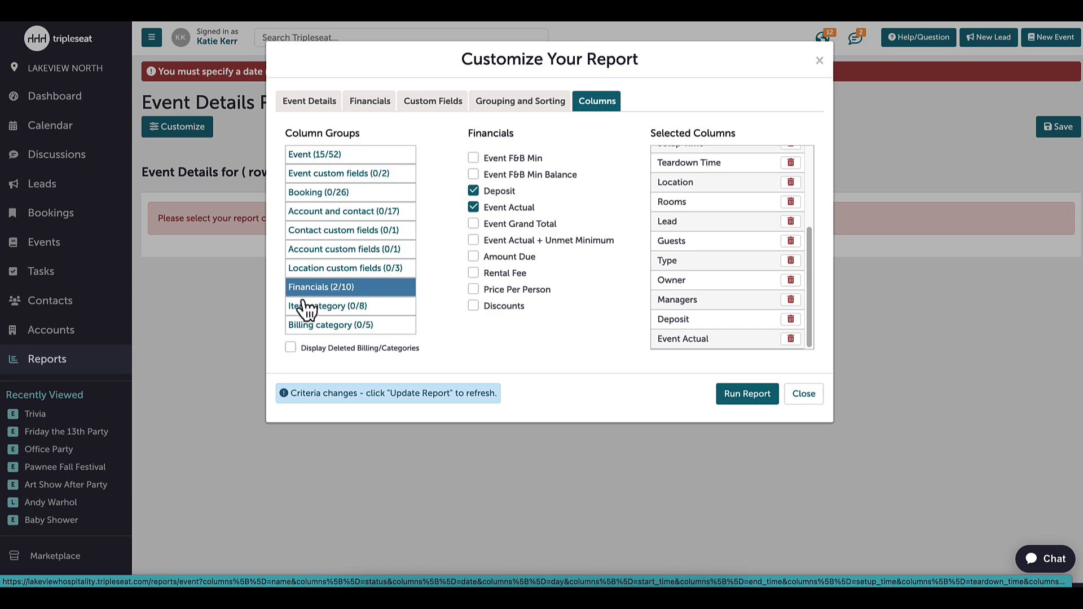
click(313, 310)
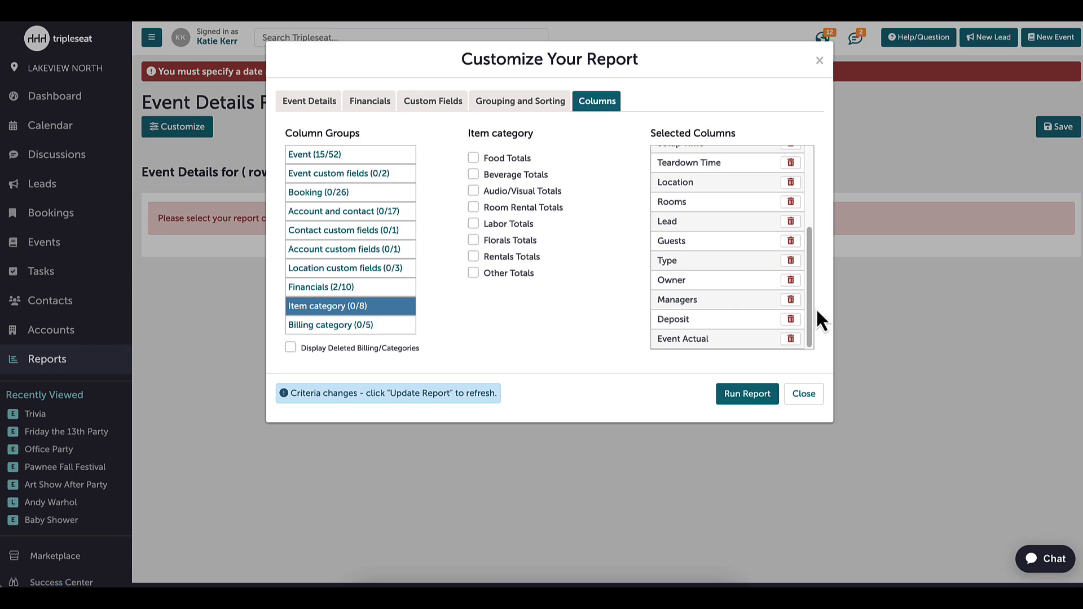
drag(726, 249, 725, 175)
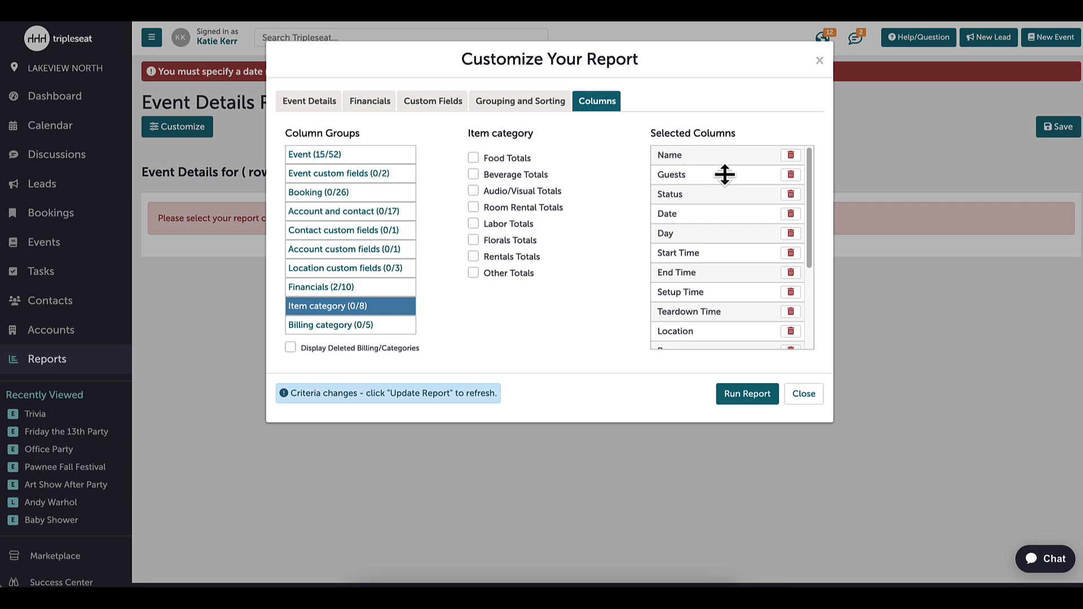
Run the Event Details Report grouped by Day and sorted by Date, and look through its rows
click(533, 110)
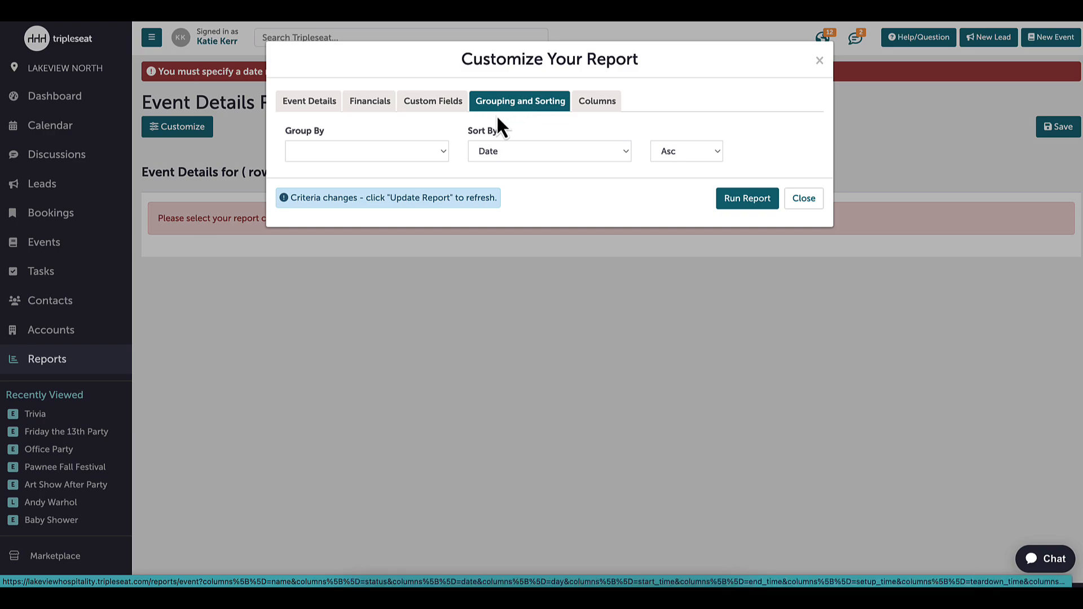
click(443, 148)
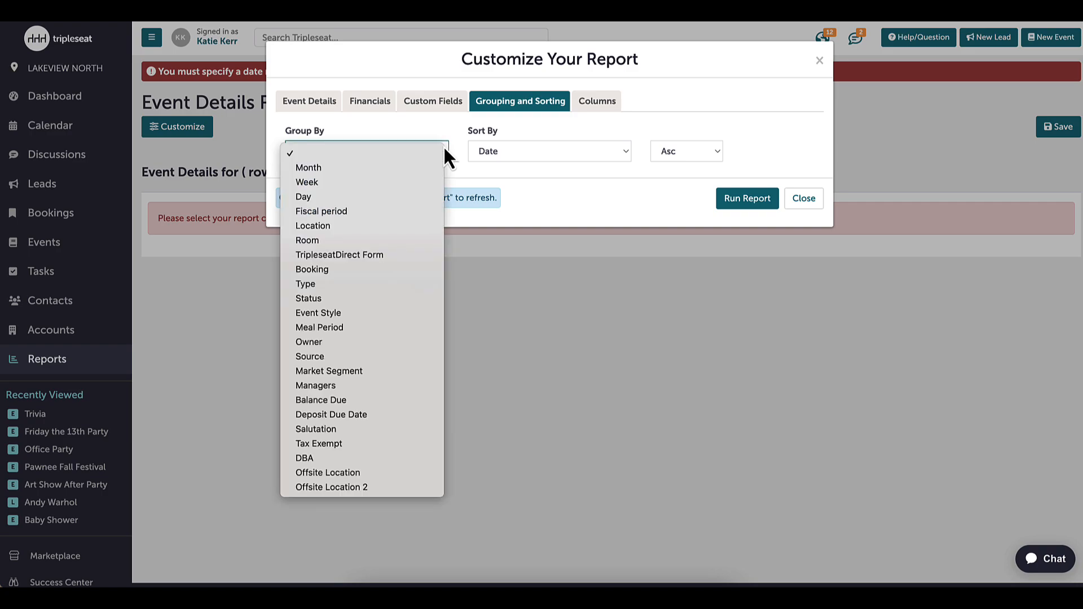
click(374, 195)
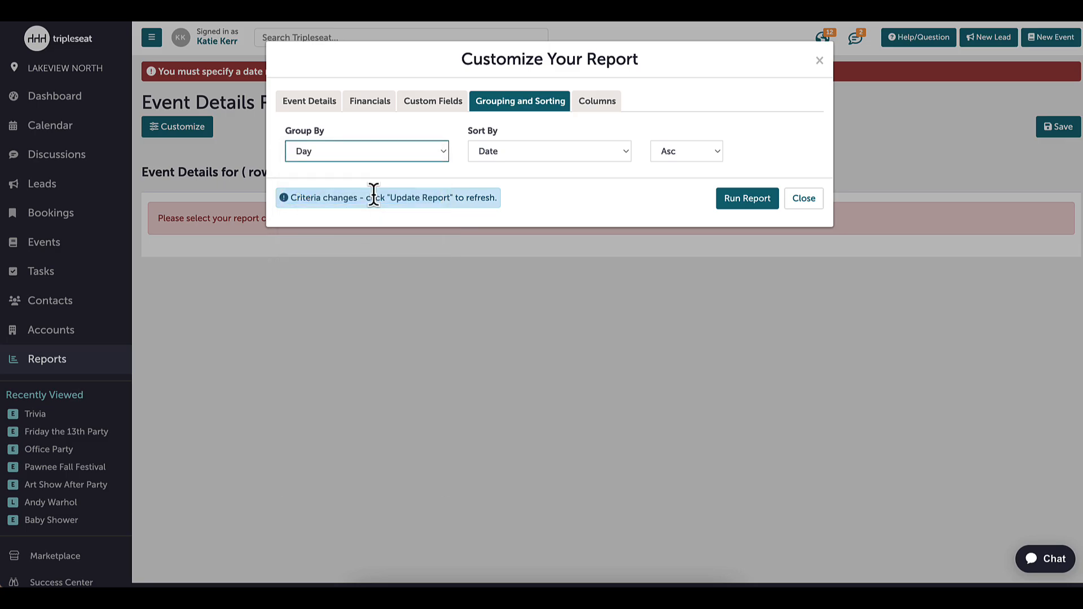
click(554, 162)
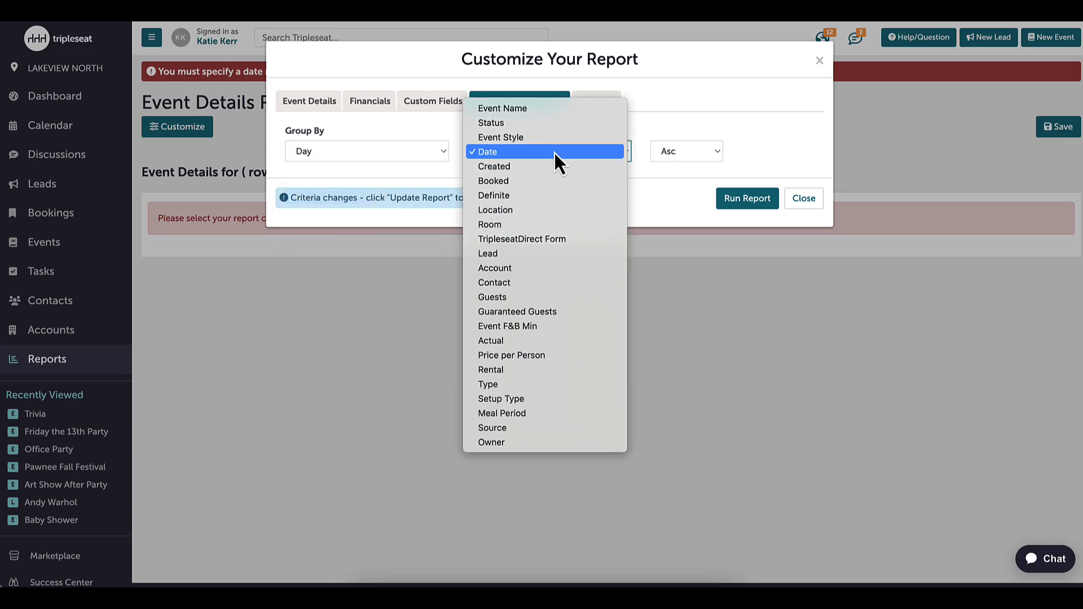
click(554, 151)
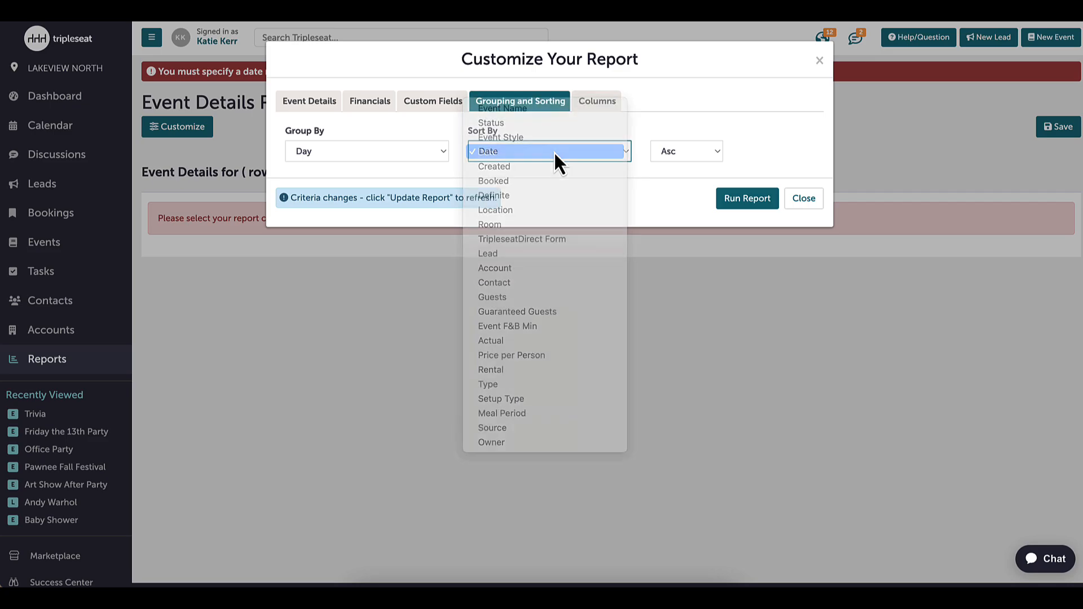
click(754, 206)
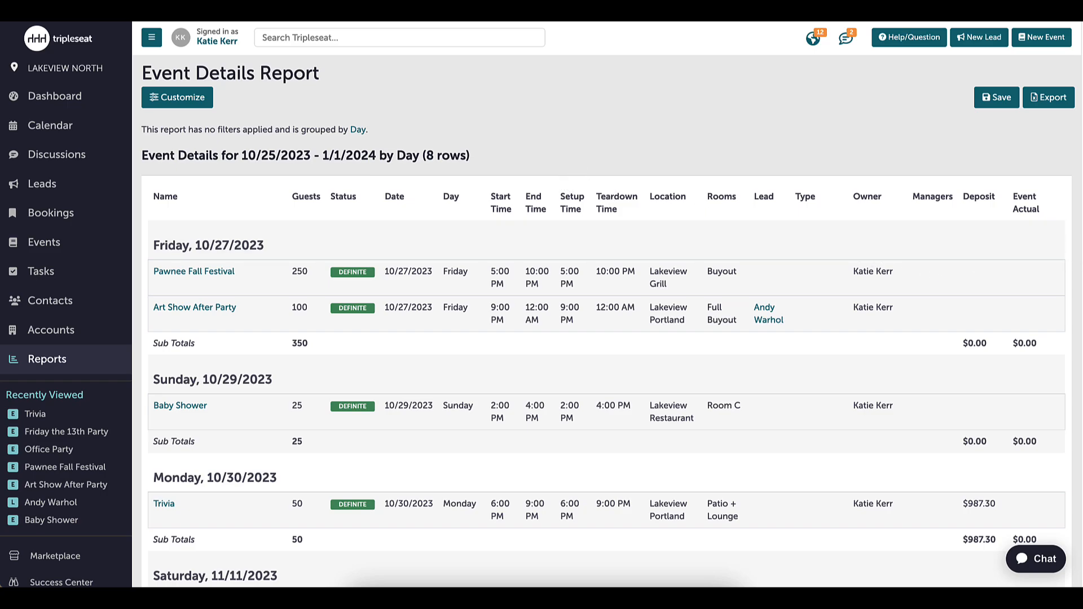
scroll(608, 322, down, 6)
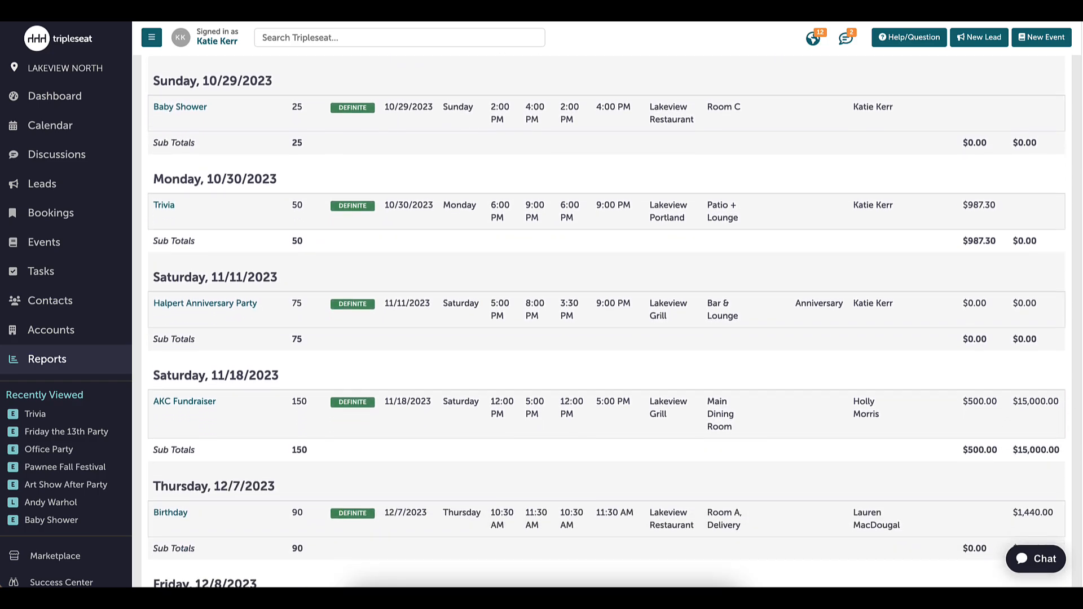
Save the customized Event Details Report as a new report named Staffing Plan, without sharing it with any roles or users
scroll(1014, 478, down, 2)
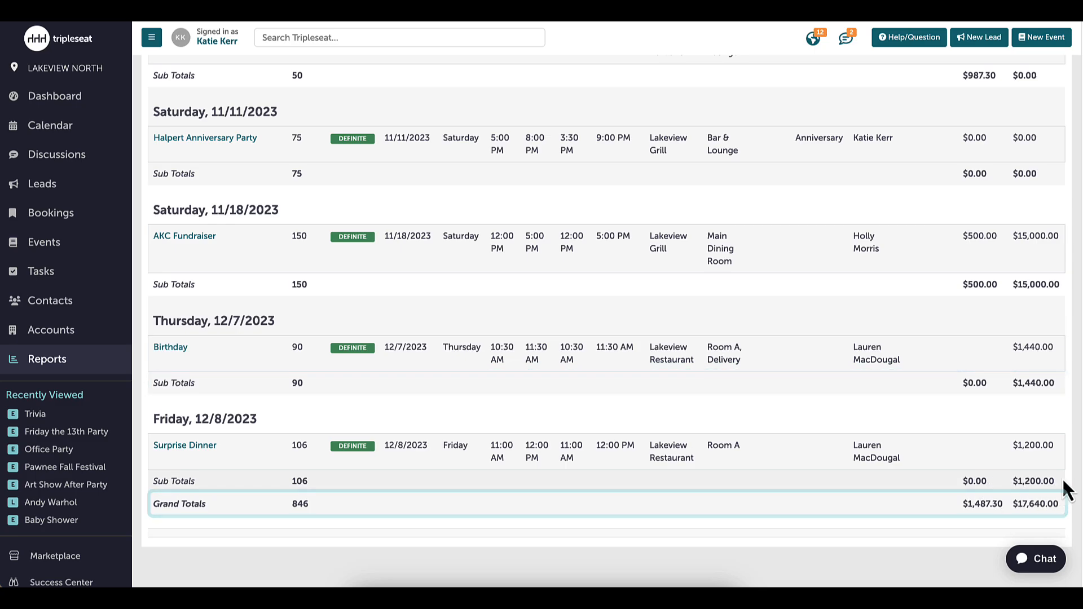
scroll(607, 309, up, 8)
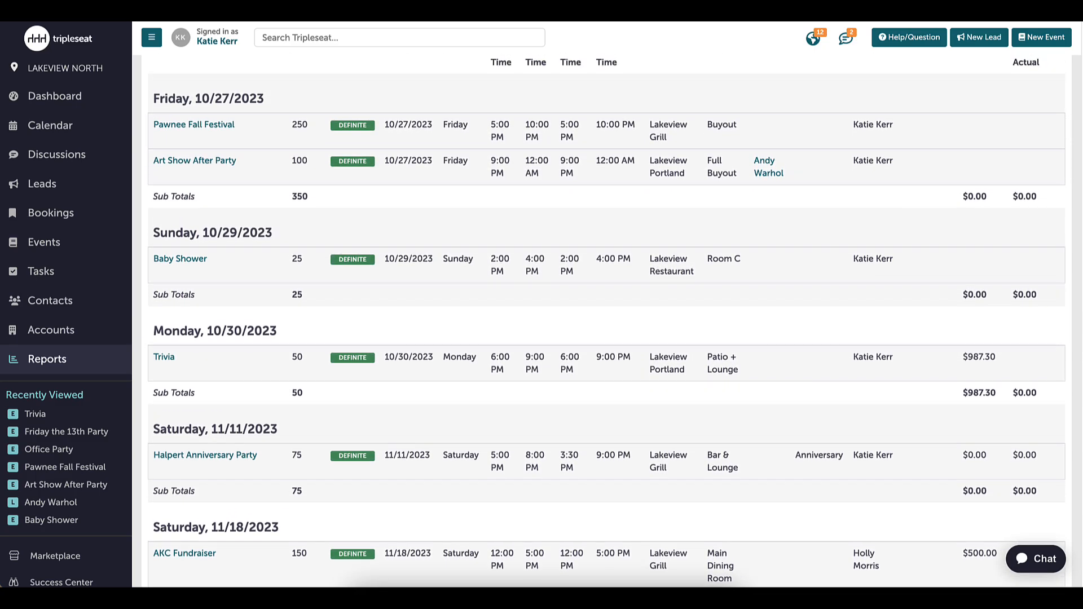
scroll(607, 310, up, 1)
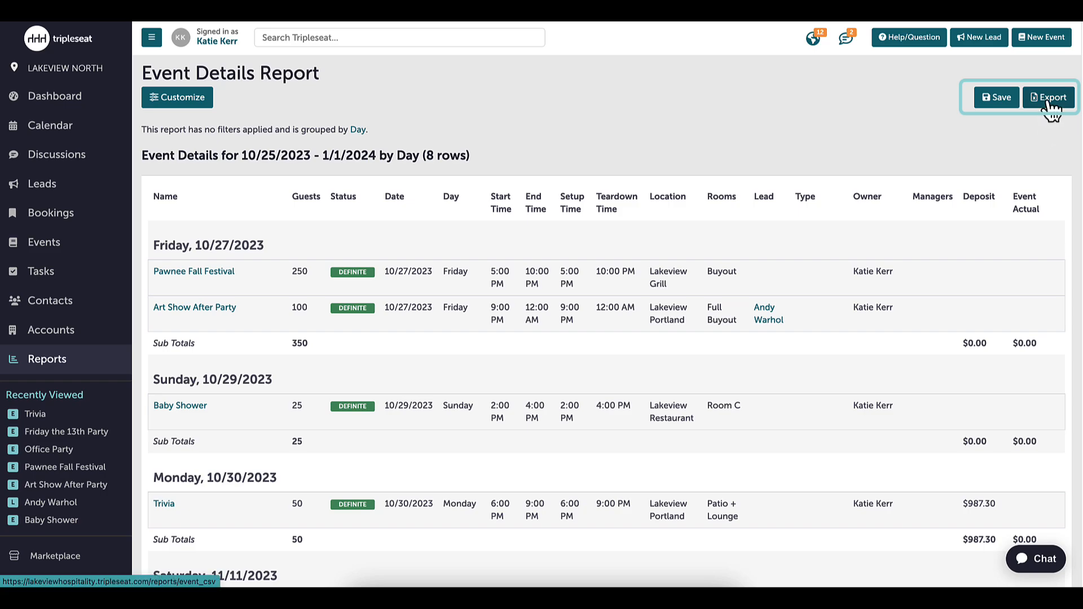
click(997, 99)
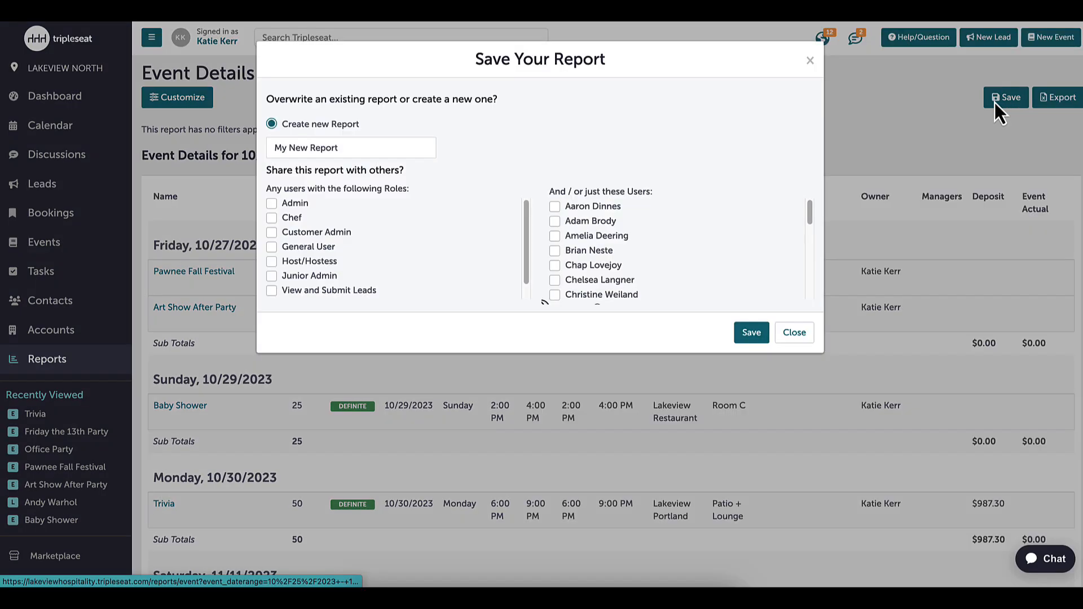
double_click(364, 148)
triple_click(364, 148)
text(Staf)
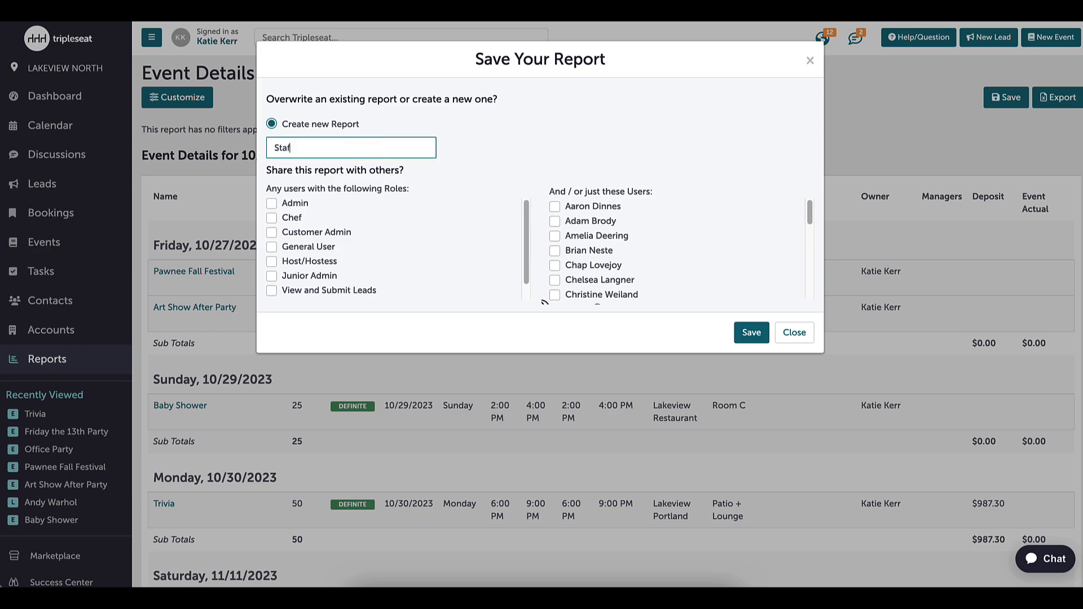
text(fing Plan)
mouse_move(527, 209)
mouse_down()
mouse_move(527, 240)
mouse_move(527, 192)
mouse_up()
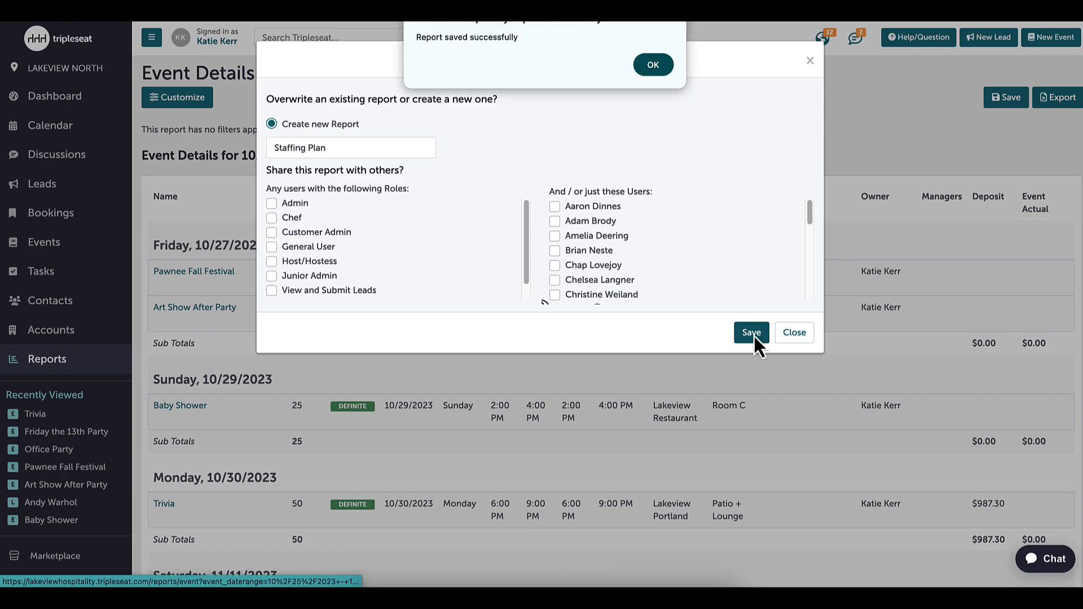
click(654, 66)
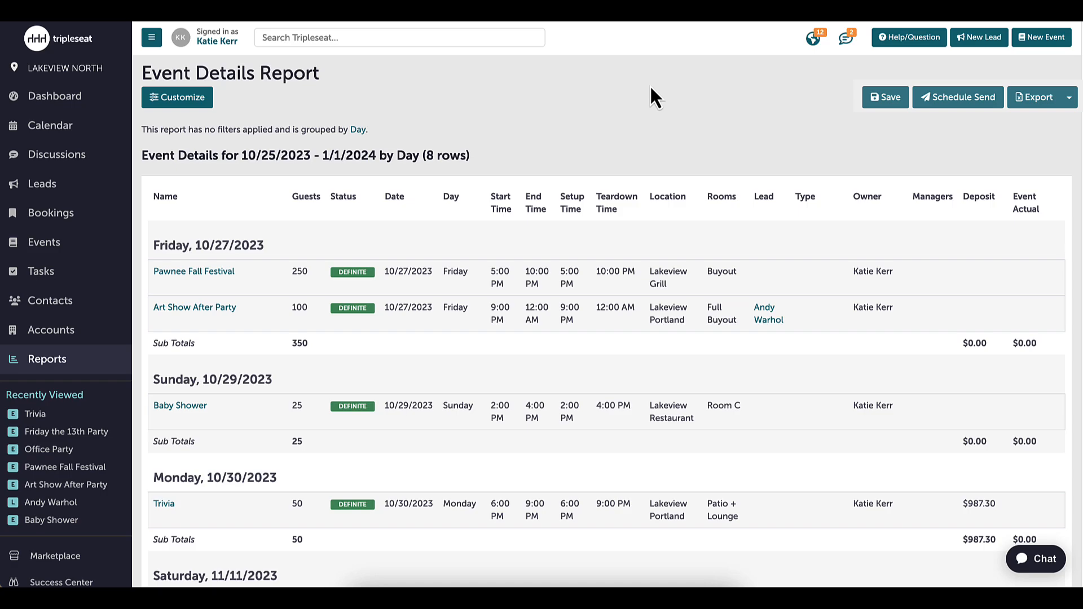
Open the saved Staffing Plan report from the Reports page to view it, and return to the Reports overview
click(62, 361)
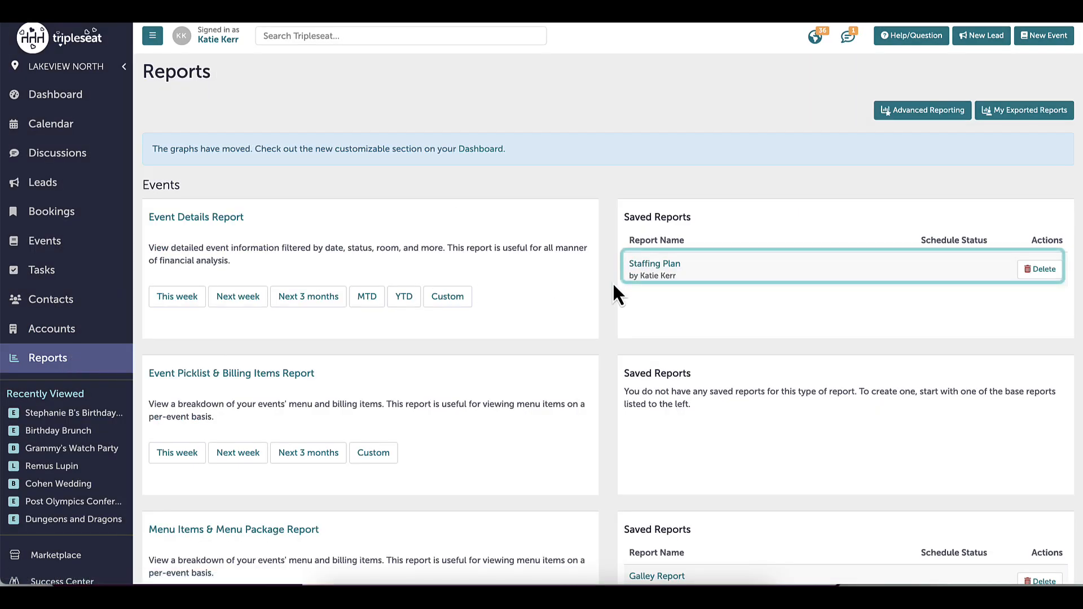
click(671, 267)
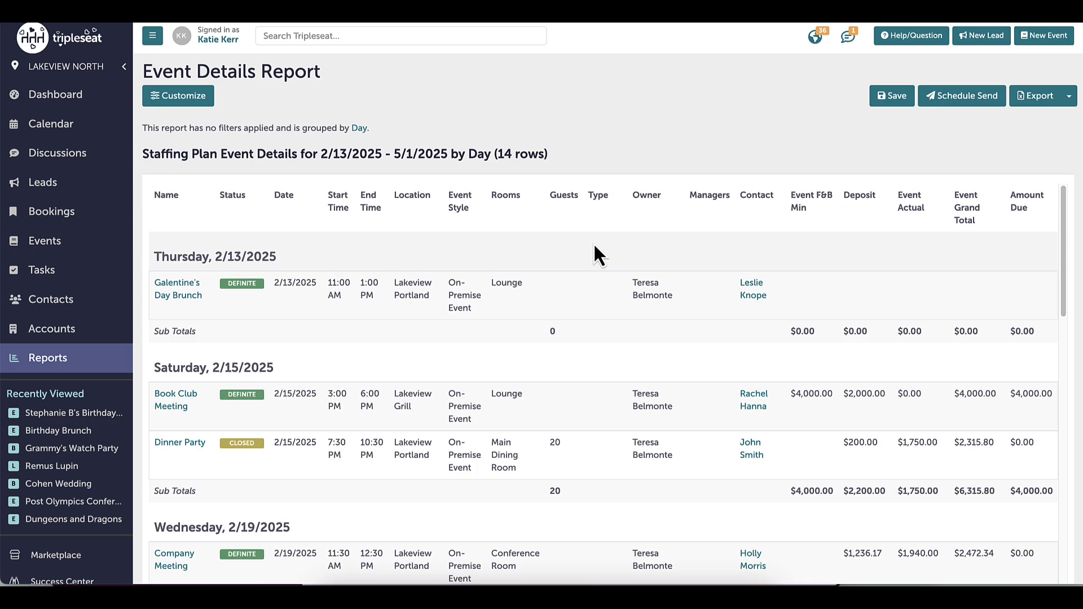
click(65, 363)
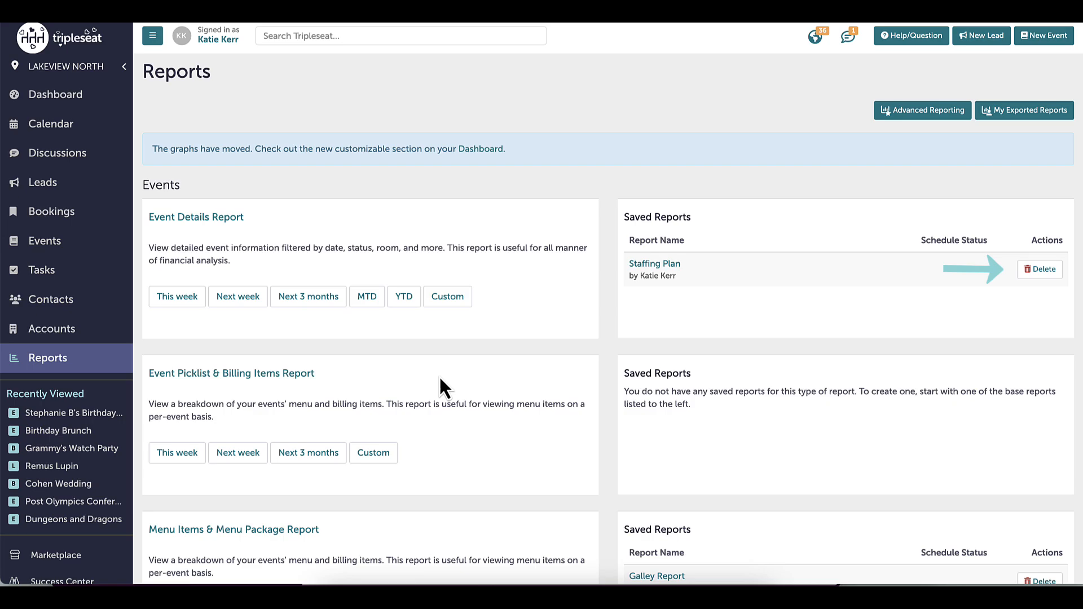